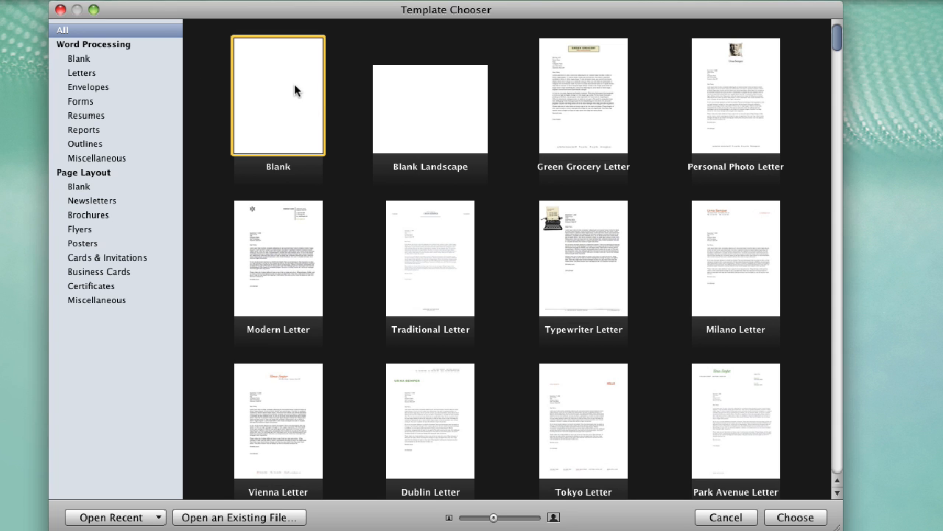
# Choose the Blank word-processing template to open an untitled Helvetica 12 pt document
pyautogui.click(792, 518)
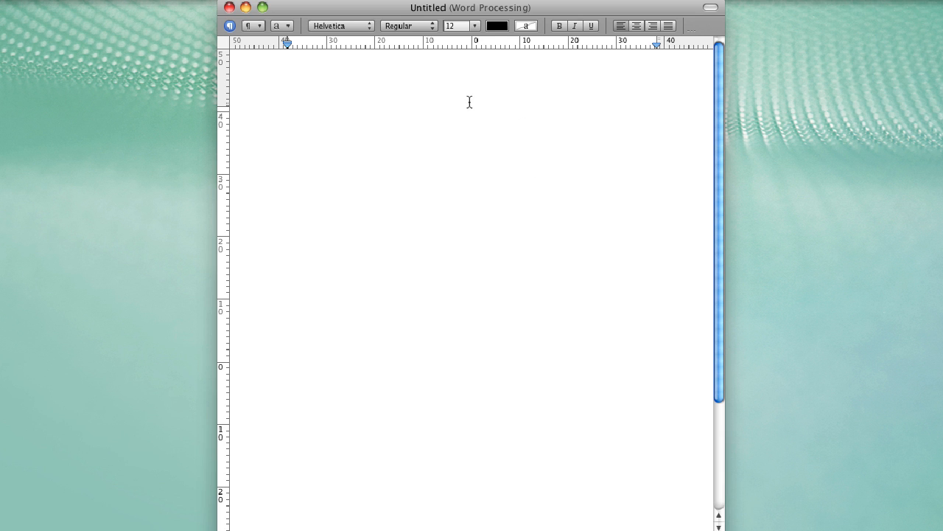
# Start inserting a file from disk with Insert > Choose…
pyautogui.click(138, 0)
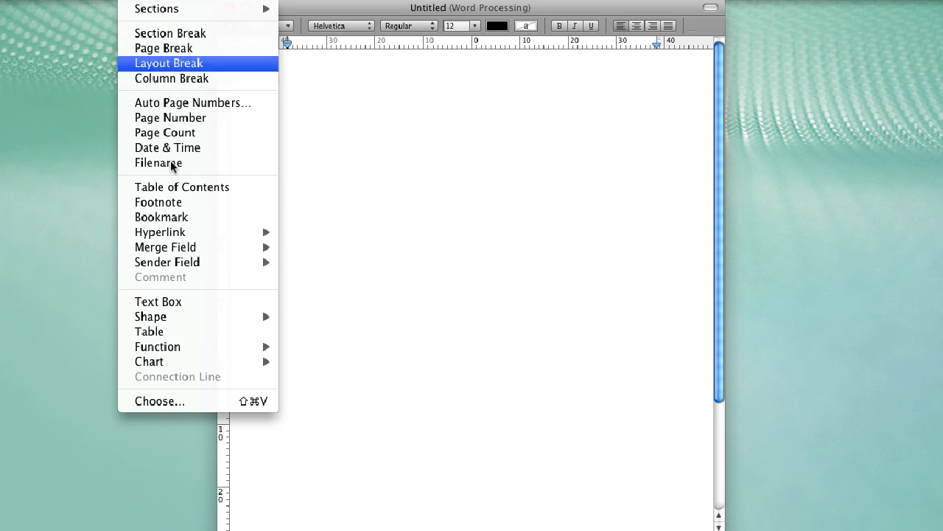
pyautogui.click(157, 403)
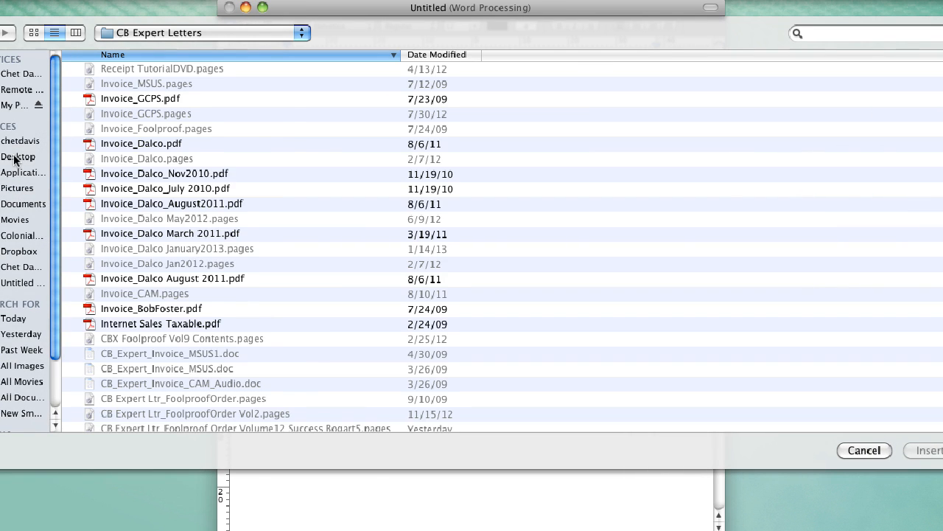
# Insert Cala Lillies.jpg from the Desktop and resize it to 468 × 351 pt
pyautogui.click(16, 157)
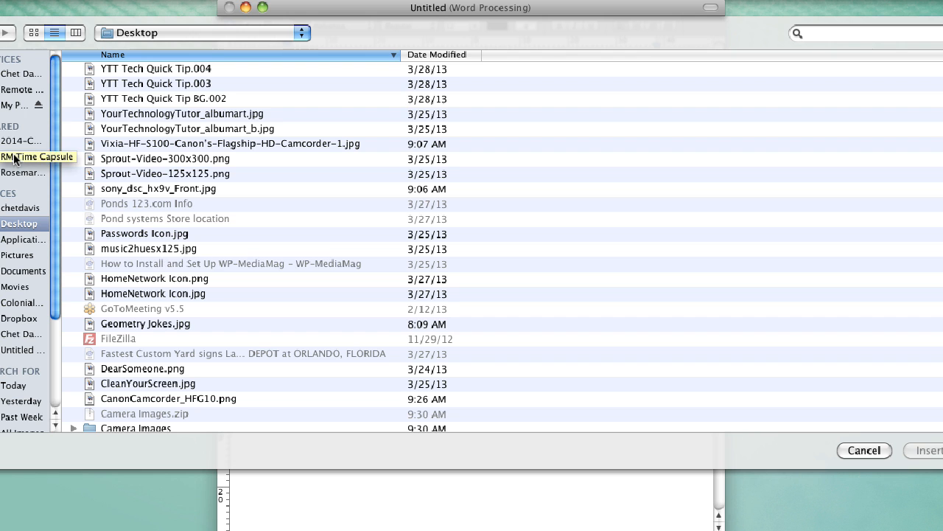
pyautogui.click(427, 53)
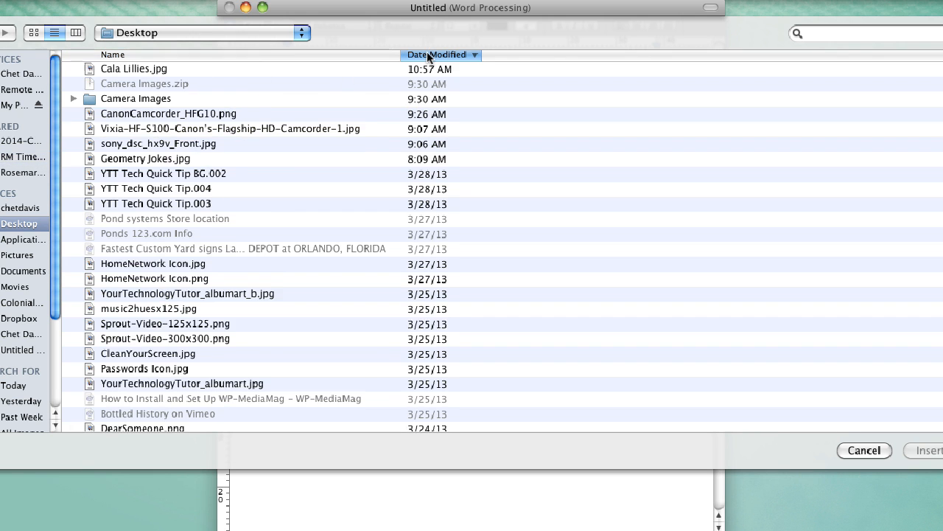
pyautogui.click(123, 67)
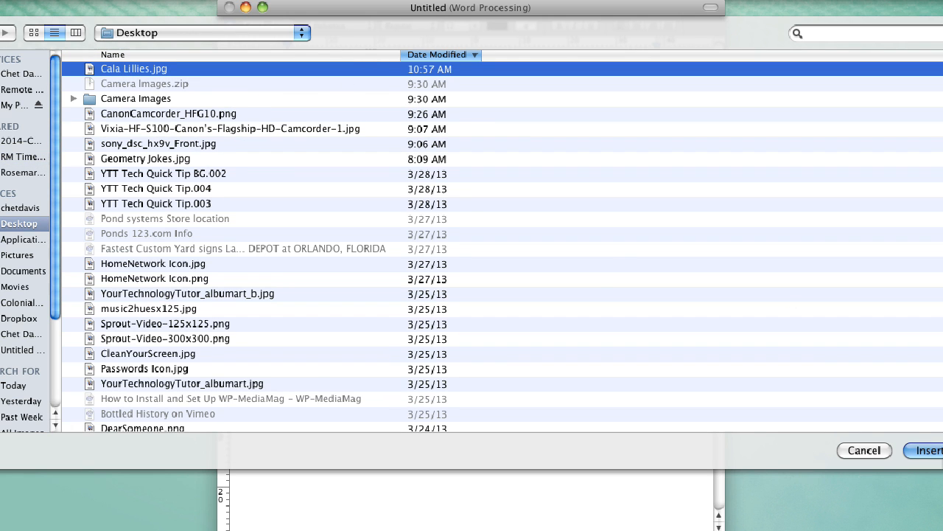
pyautogui.click(933, 456)
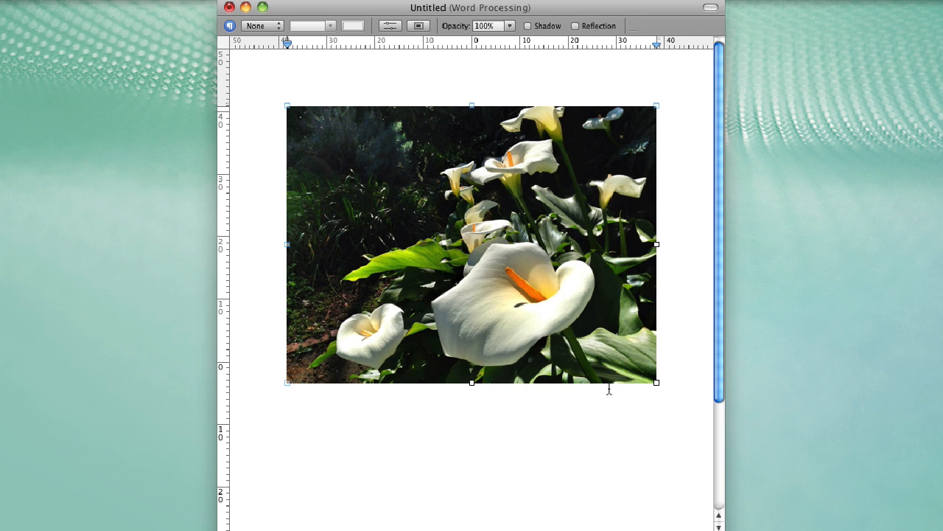
pyautogui.moveTo(656, 382)
pyautogui.mouseDown()
pyautogui.moveTo(598, 339)
pyautogui.moveTo(658, 384)
pyautogui.mouseUp()
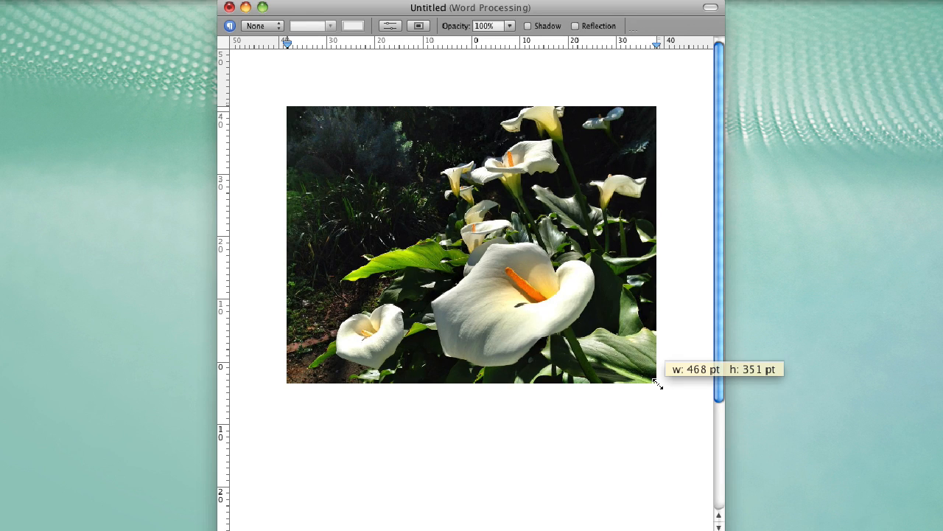
pyautogui.click(549, 443)
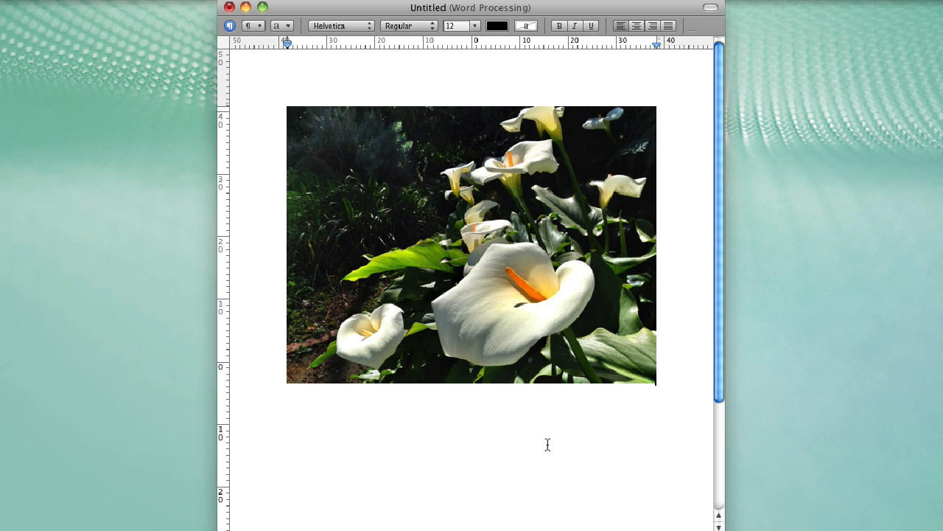
# Add a text box showing 'Type to enter text' above the photo and select it
pyautogui.click(134, 1)
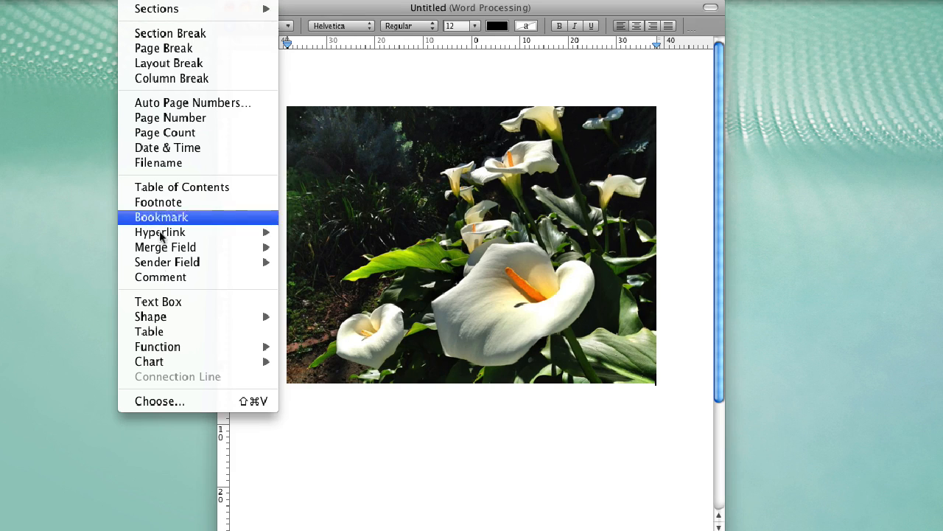
pyautogui.click(168, 302)
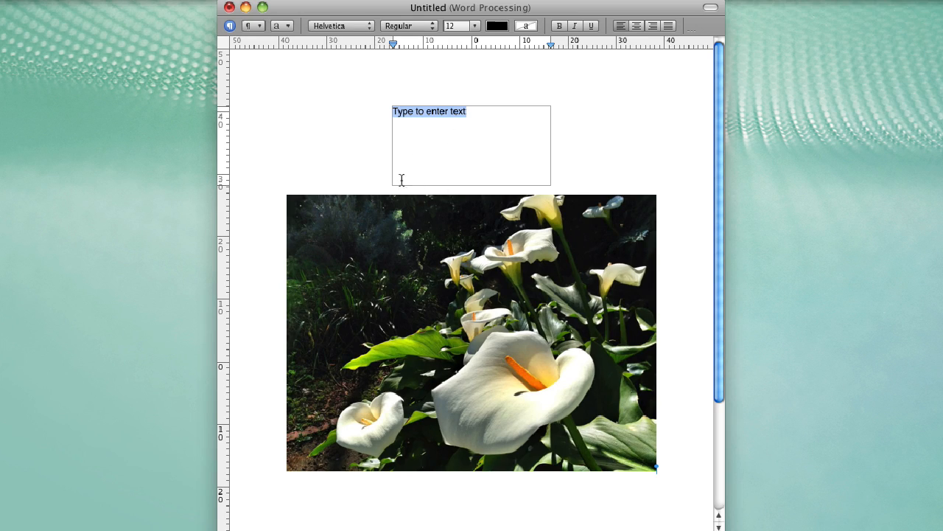
pyautogui.click(583, 148)
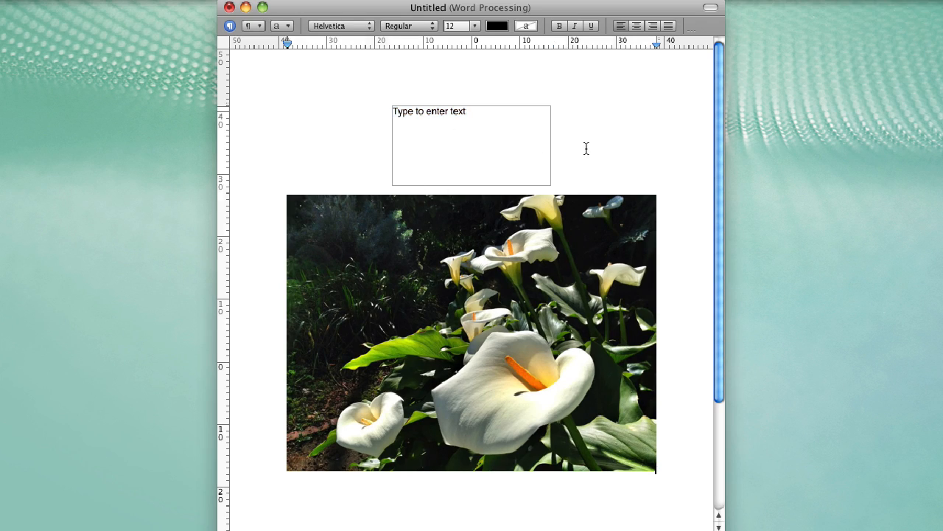
pyautogui.click(468, 149)
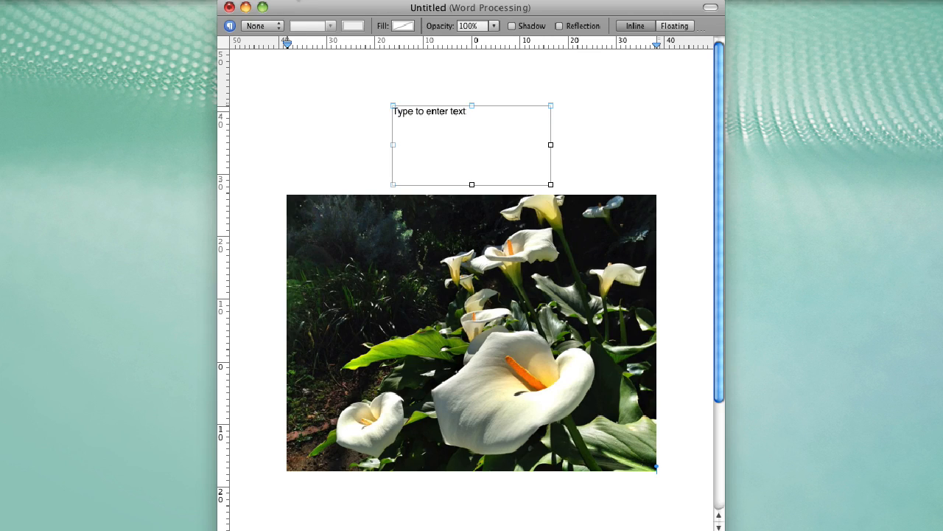
# Set the text box's wrap to Floating with Object causes wrap turned off
pyautogui.click(298, 0)
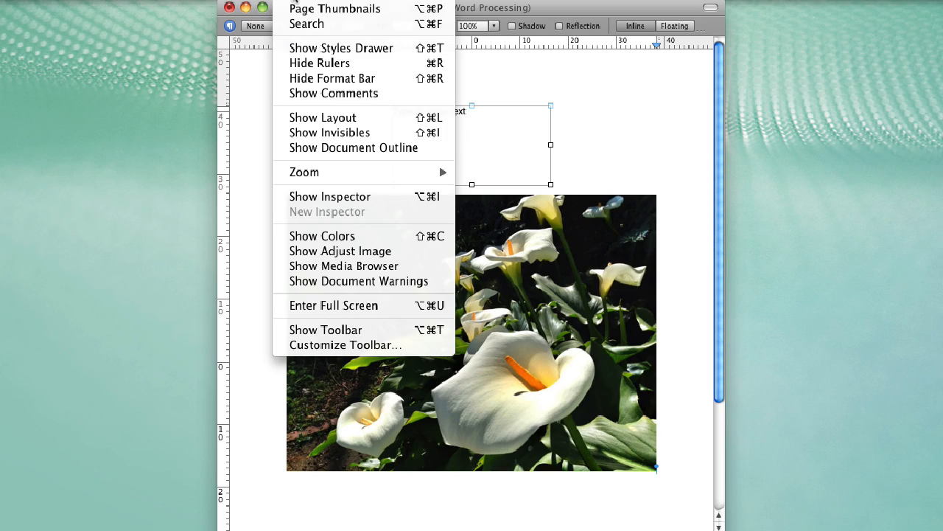
pyautogui.click(292, 196)
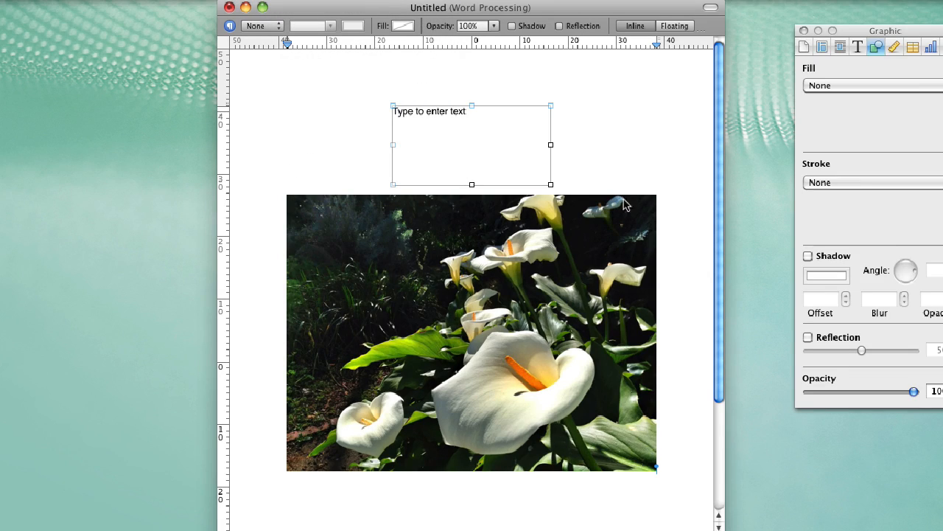
pyautogui.moveTo(879, 34); pyautogui.dragTo(828, 41)
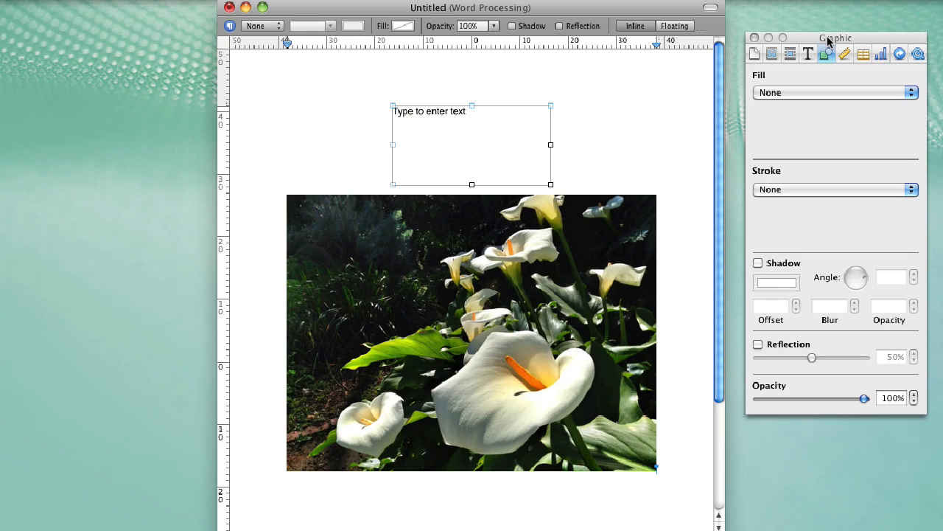
pyautogui.click(790, 55)
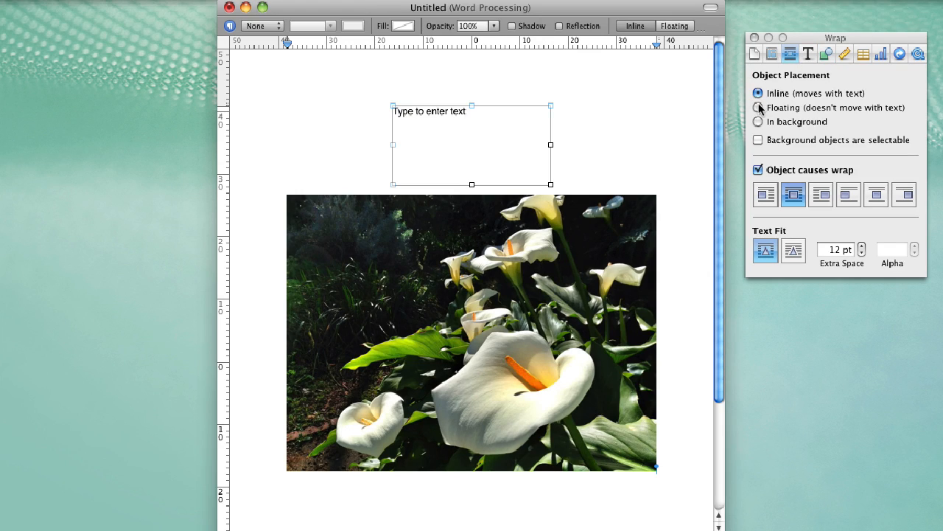
pyautogui.click(760, 108)
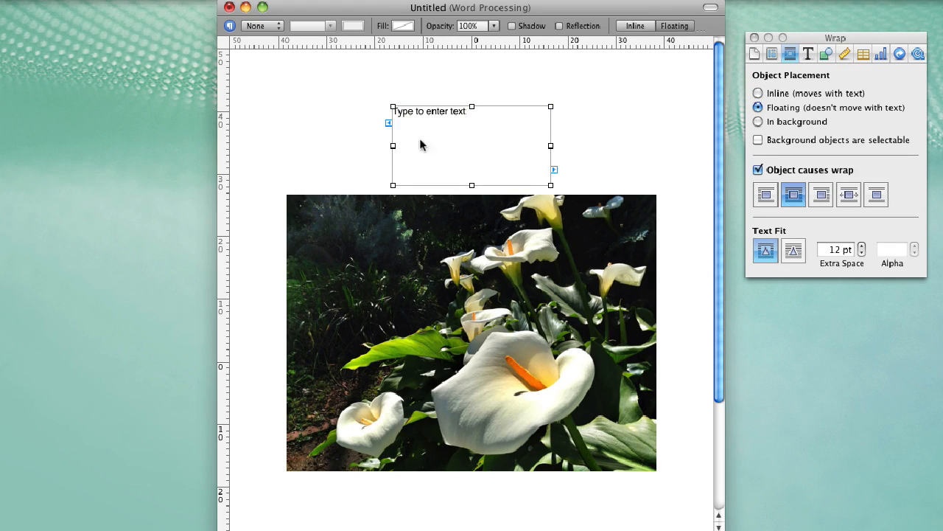
pyautogui.click(759, 170)
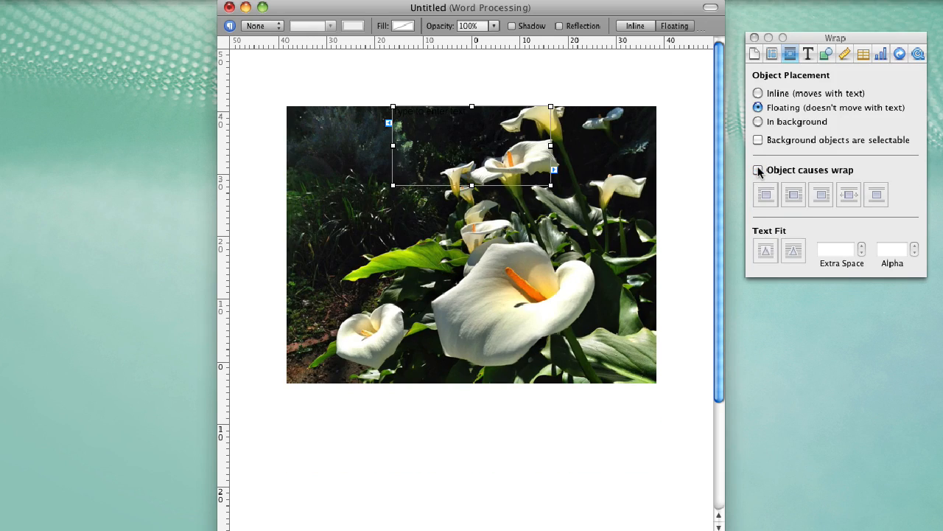
# Move the text box onto the upper-left of the calla lily photo
pyautogui.click(451, 155)
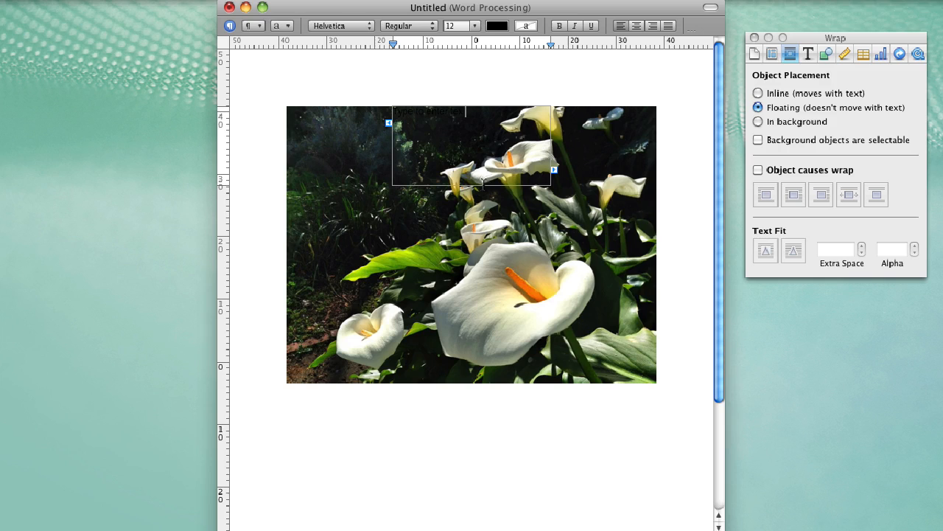
pyautogui.click(470, 185)
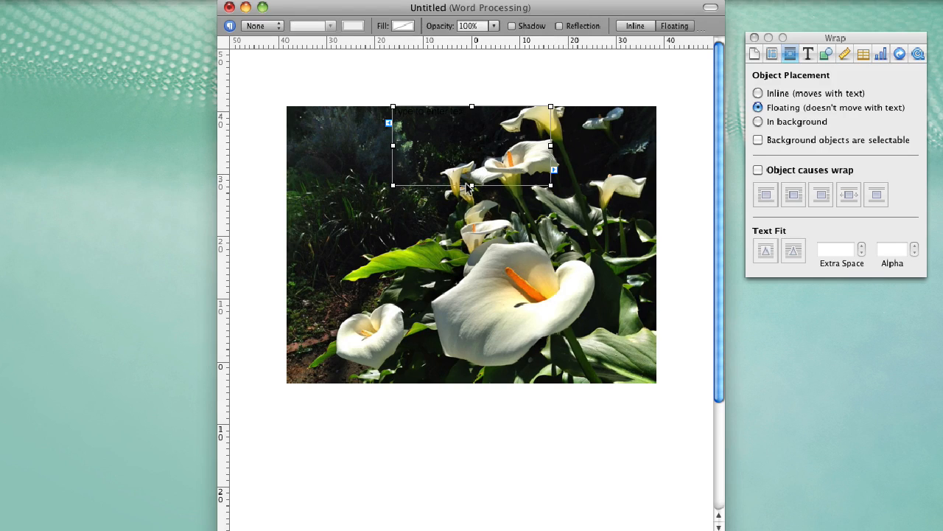
pyautogui.moveTo(470, 186); pyautogui.dragTo(374, 205)
# Colour the placeholder text with the orange sampled from the lily's spadix
pyautogui.click(370, 161)
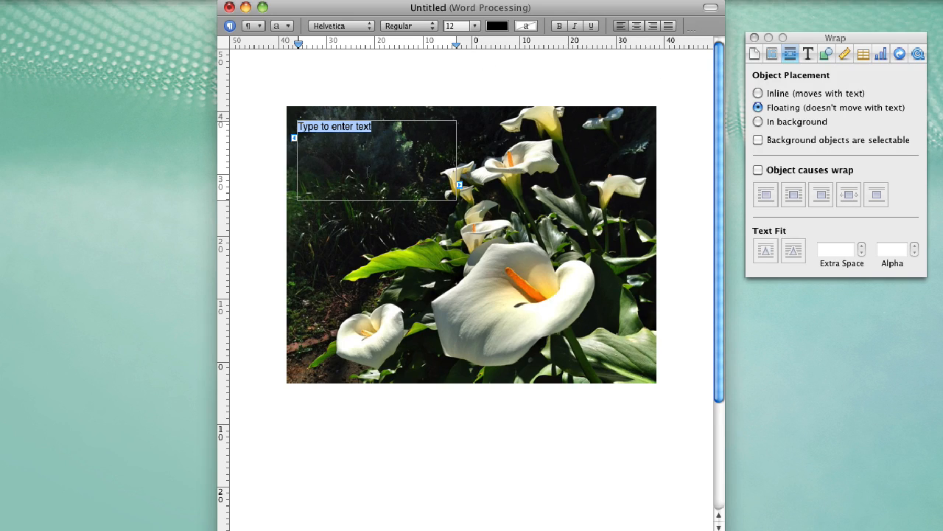
pyautogui.click(496, 27)
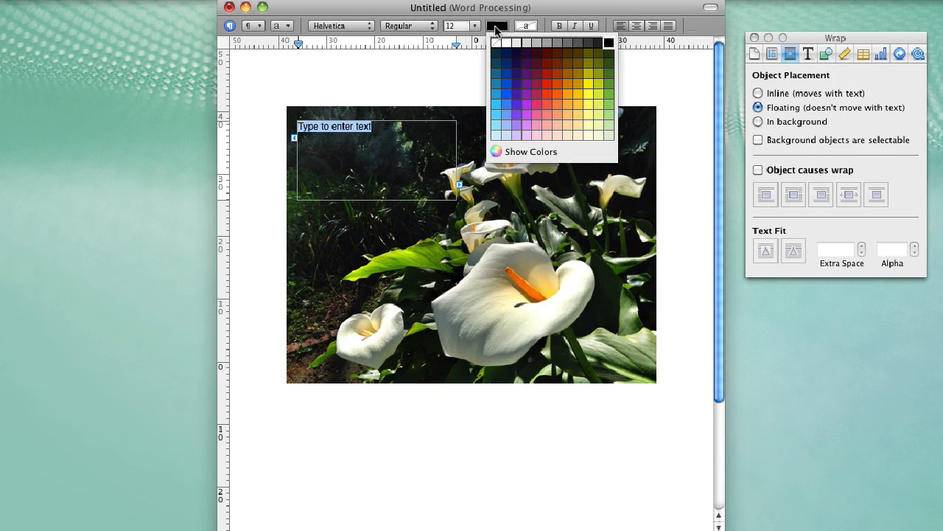
pyautogui.click(496, 27)
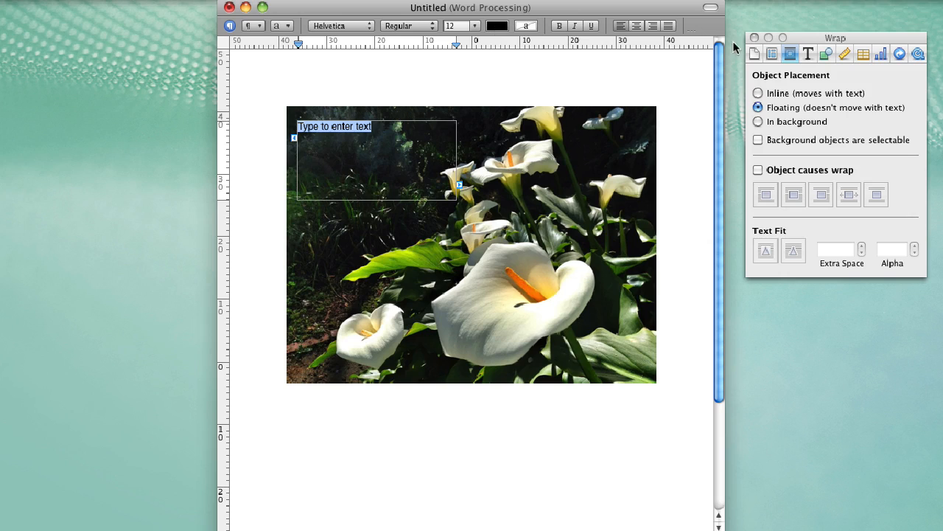
pyautogui.click(807, 54)
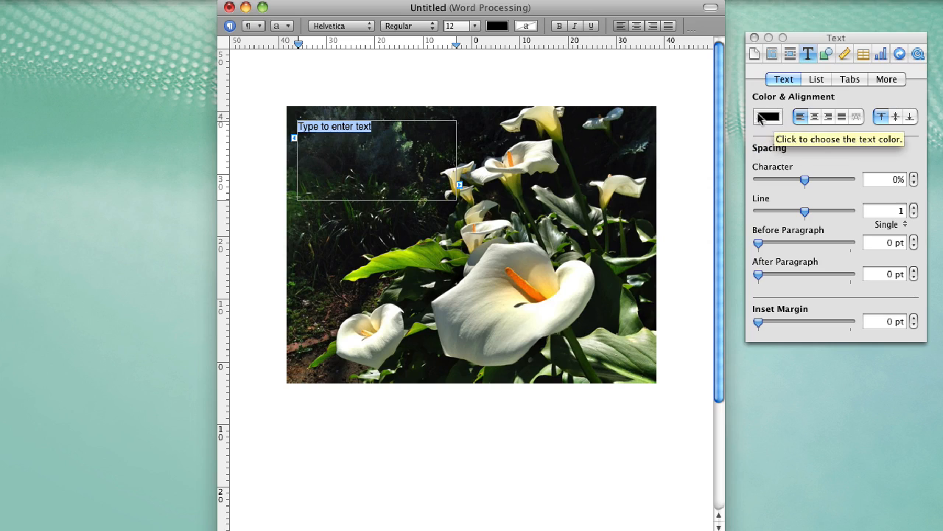
pyautogui.click(771, 118)
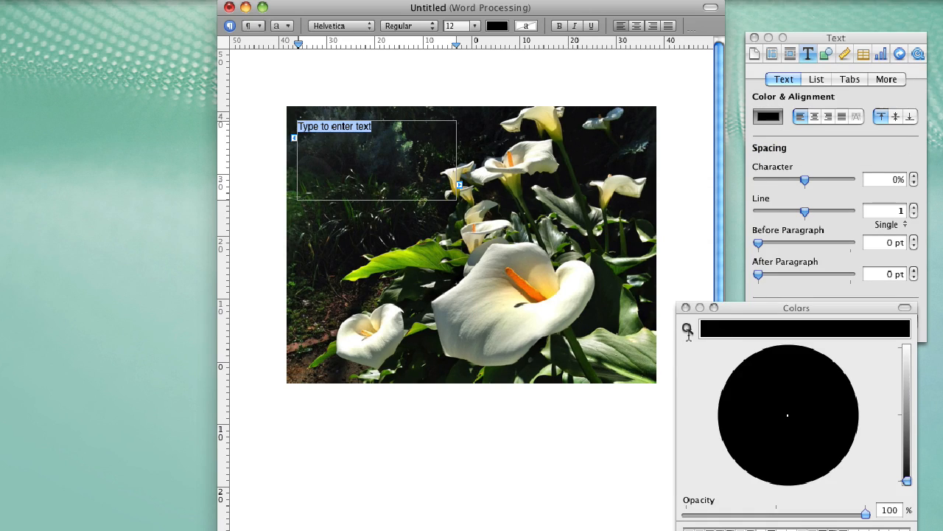
pyautogui.click(688, 329)
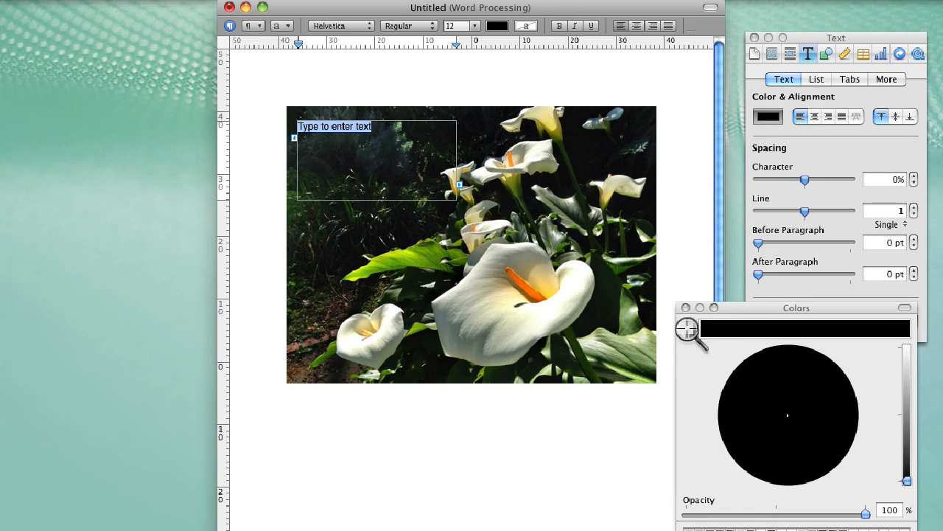
pyautogui.click(541, 289)
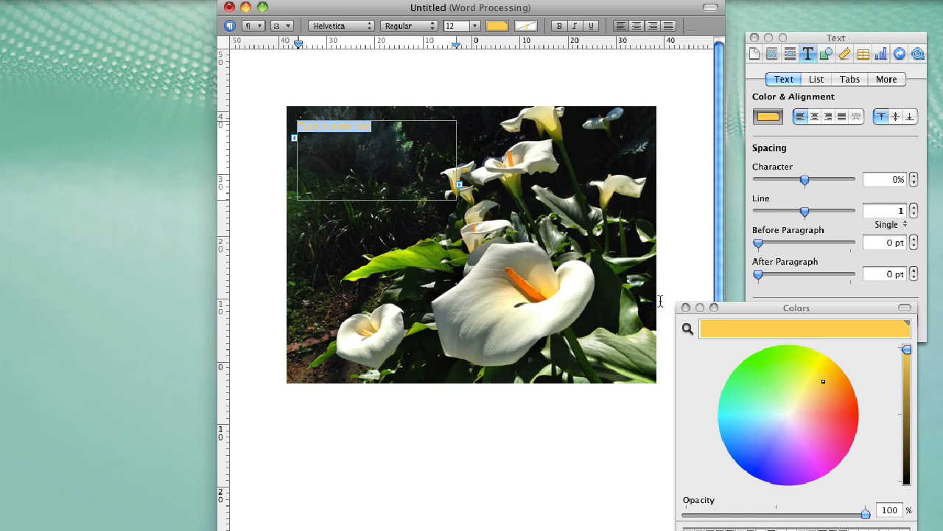
pyautogui.click(342, 139)
# Enlarge the placeholder text to 36 pt
pyautogui.click(364, 128)
pyautogui.click(475, 26)
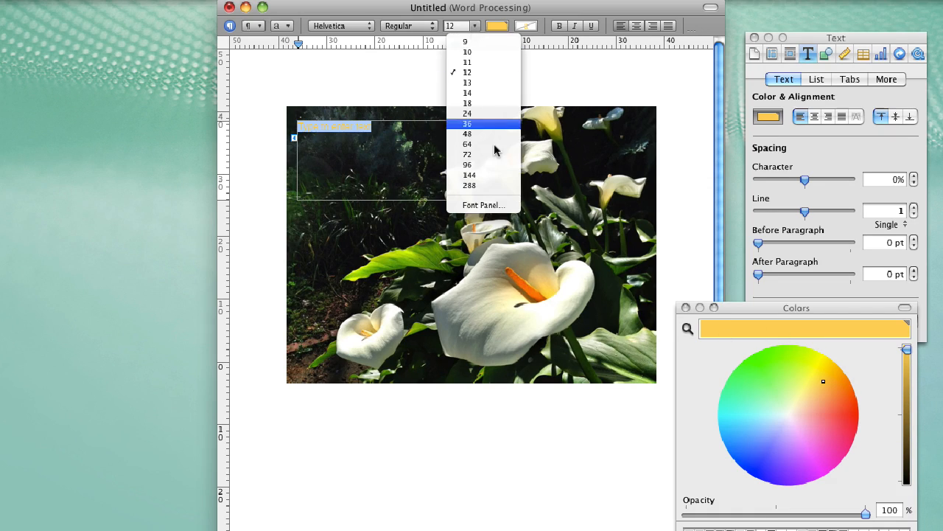
pyautogui.click(488, 124)
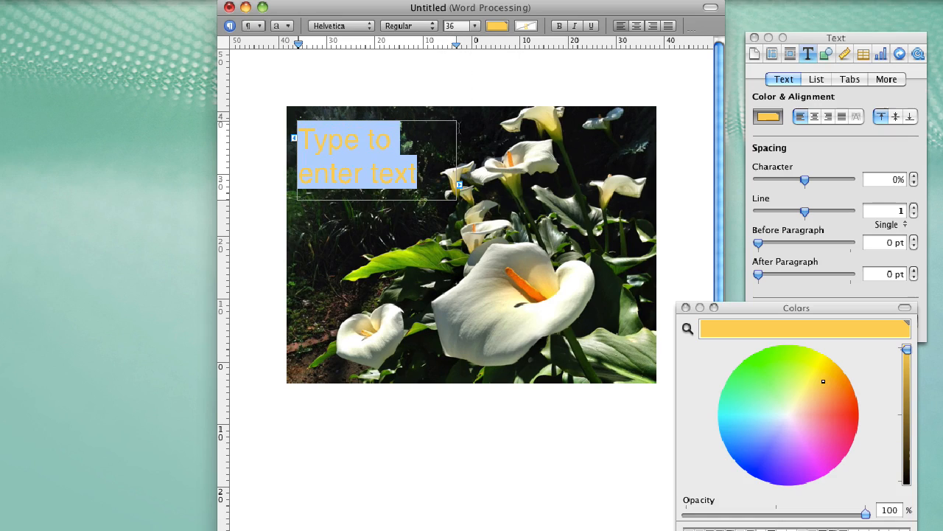
# Type 'Happy' and 'Easter' on two lines and set them to 48 pt
pyautogui.write('Happy')
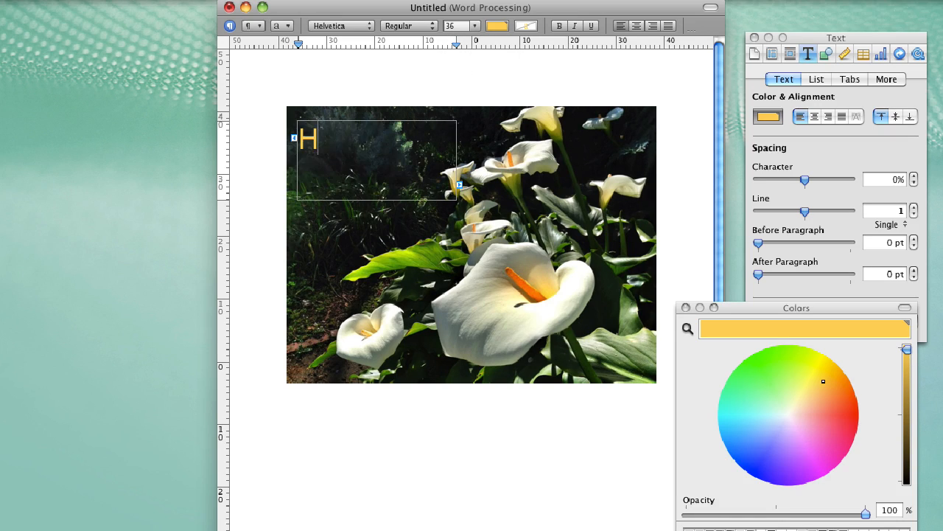
pyautogui.press('Return')
pyautogui.write('Easter')
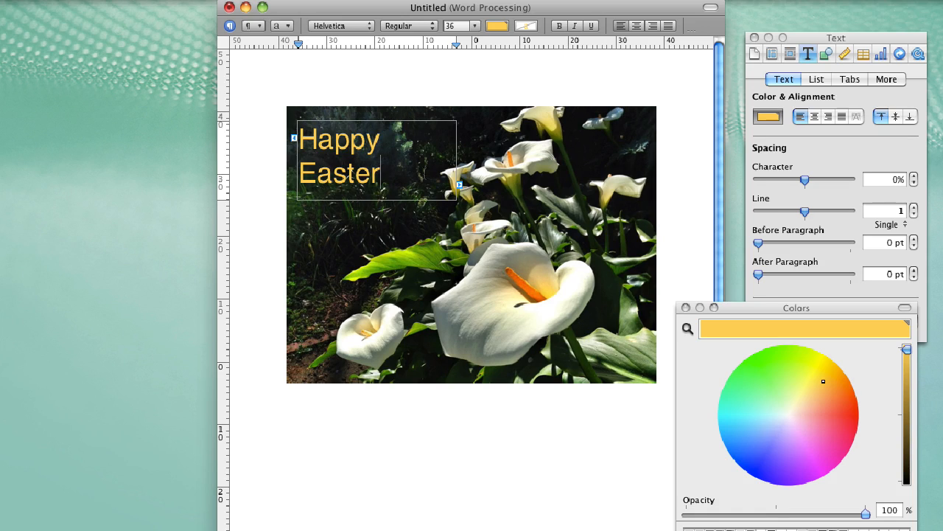
pyautogui.press('super+shift+Left')
pyautogui.hotkey('shift', 'Up')
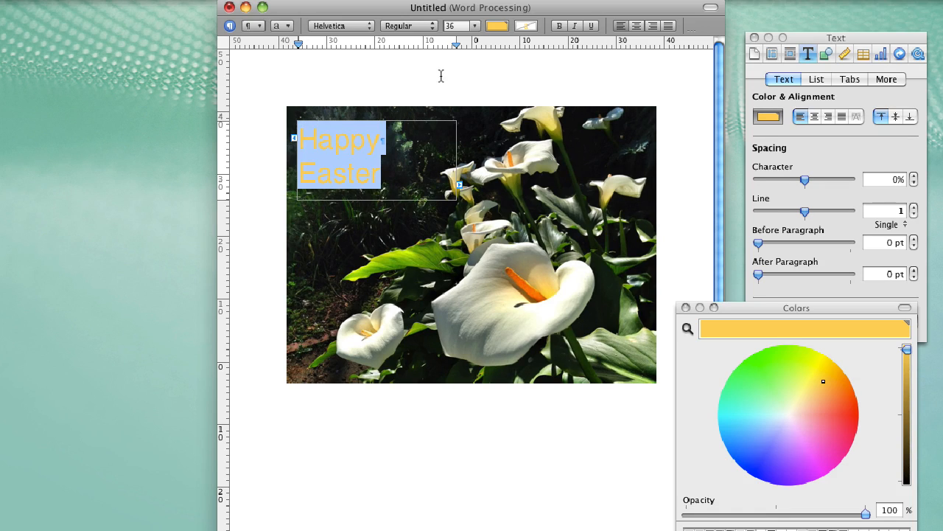
pyautogui.click(475, 27)
pyautogui.click(477, 135)
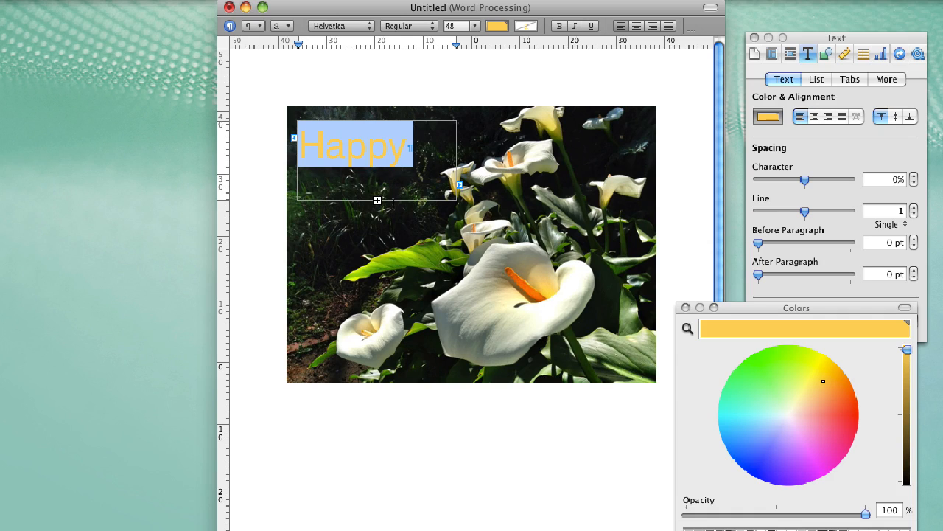
# Enlarge the box to 200 × 128 pt, centre the text, and nudge the box left
pyautogui.moveTo(377, 199); pyautogui.dragTo(392, 222)
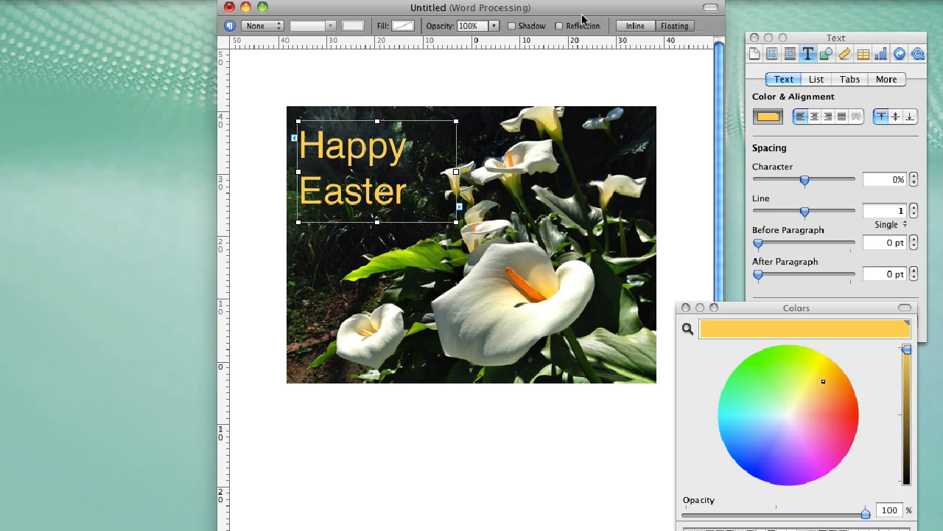
pyautogui.click(815, 116)
pyautogui.click(640, 208)
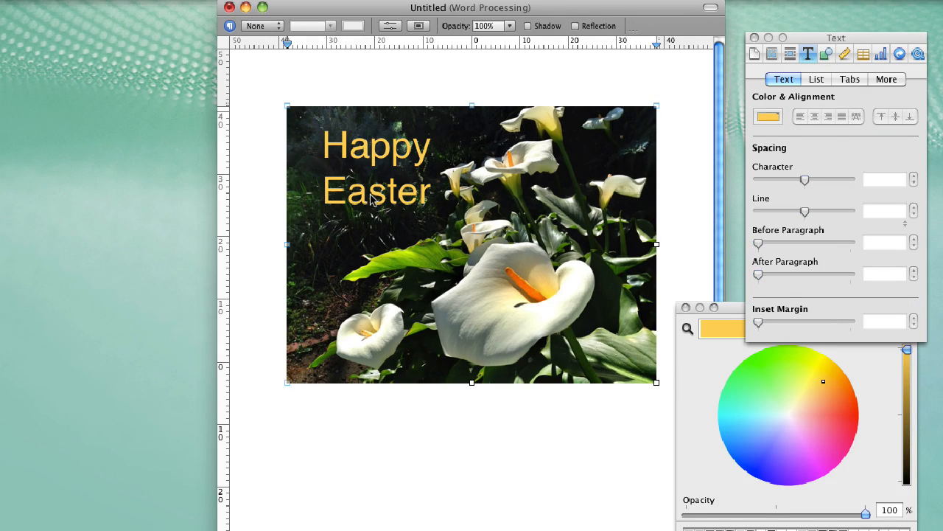
pyautogui.moveTo(373, 200); pyautogui.dragTo(367, 201)
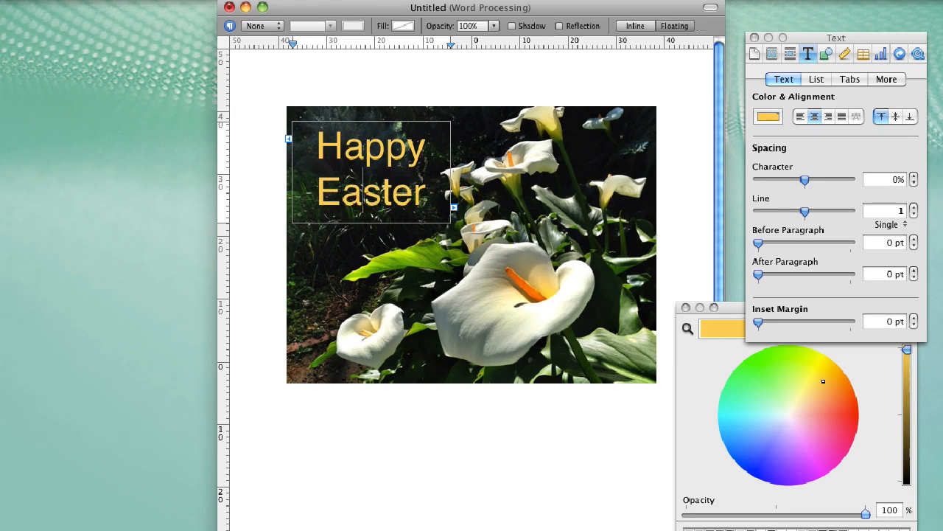
pyautogui.press('super+a')
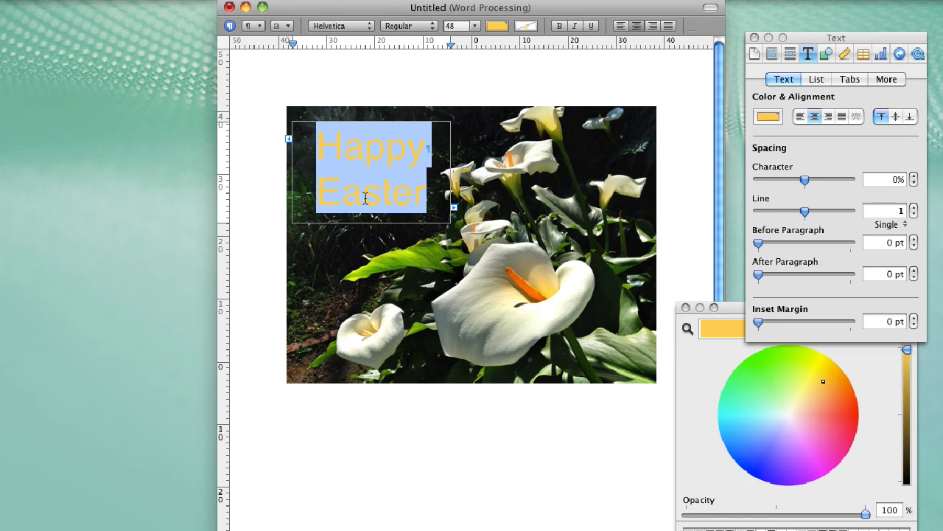
# Add a drop shadow to the Happy Easter text
pyautogui.click(826, 55)
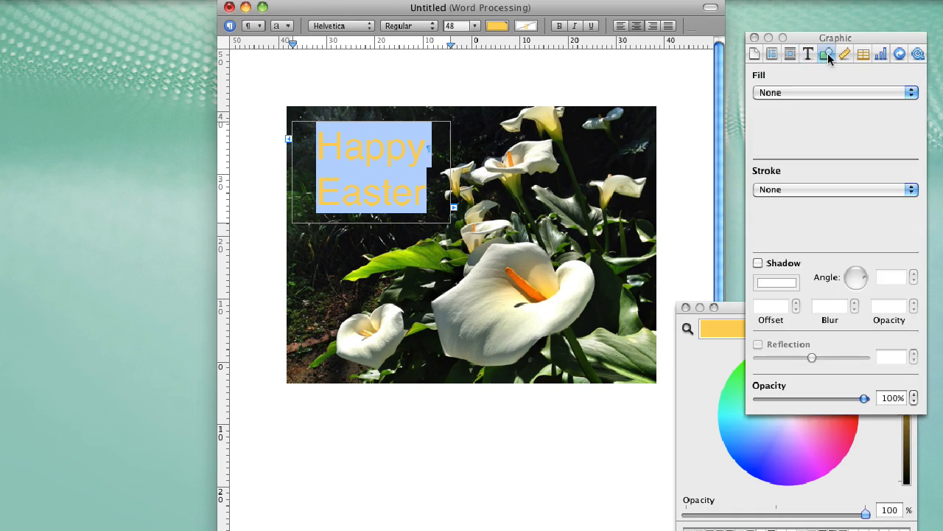
pyautogui.click(757, 263)
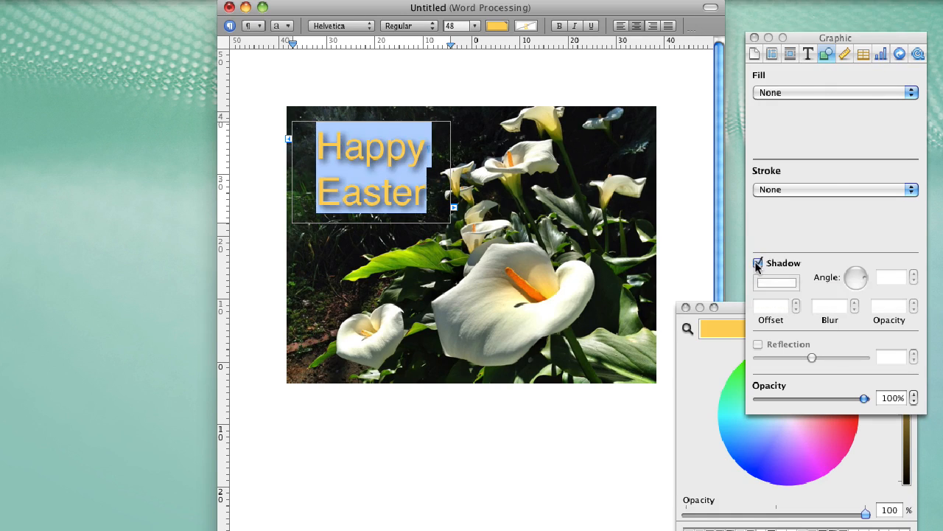
pyautogui.click(462, 260)
pyautogui.tripleClick(379, 201)
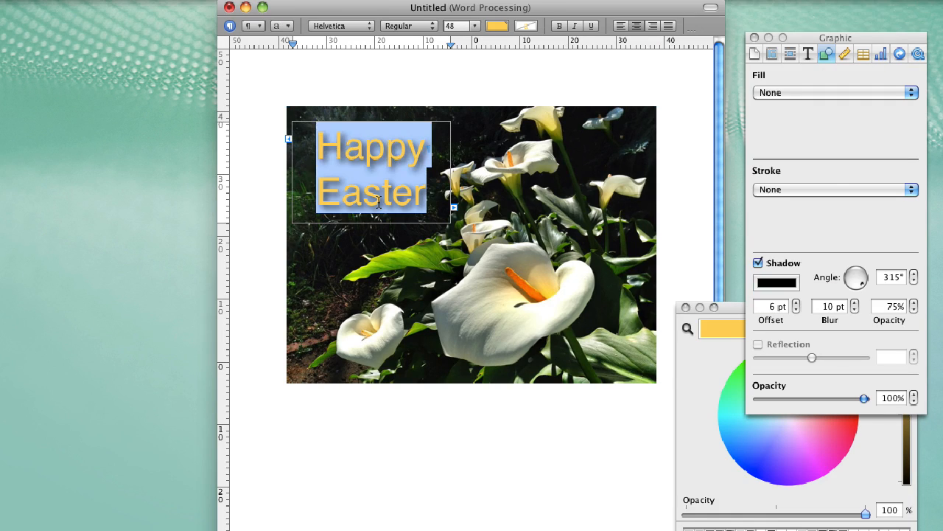
pyautogui.click(457, 246)
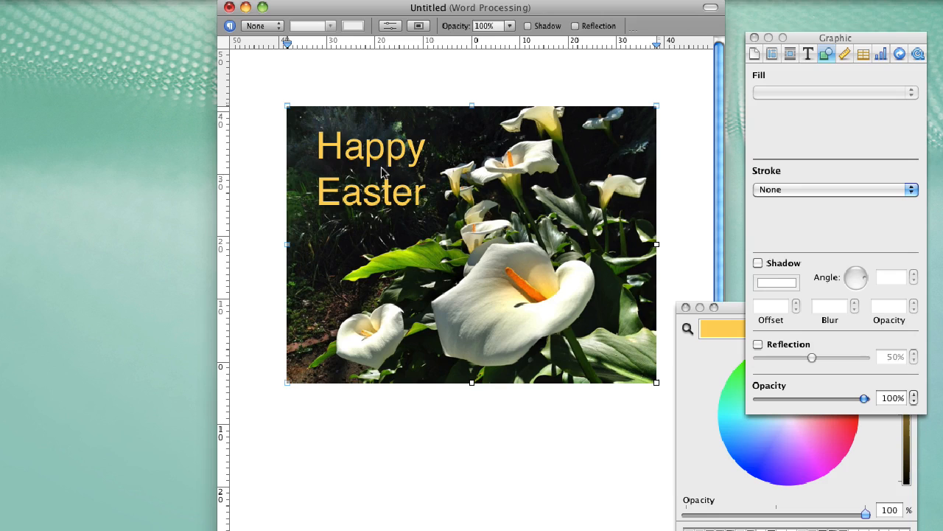
pyautogui.click(382, 172)
pyautogui.tripleClick(382, 172)
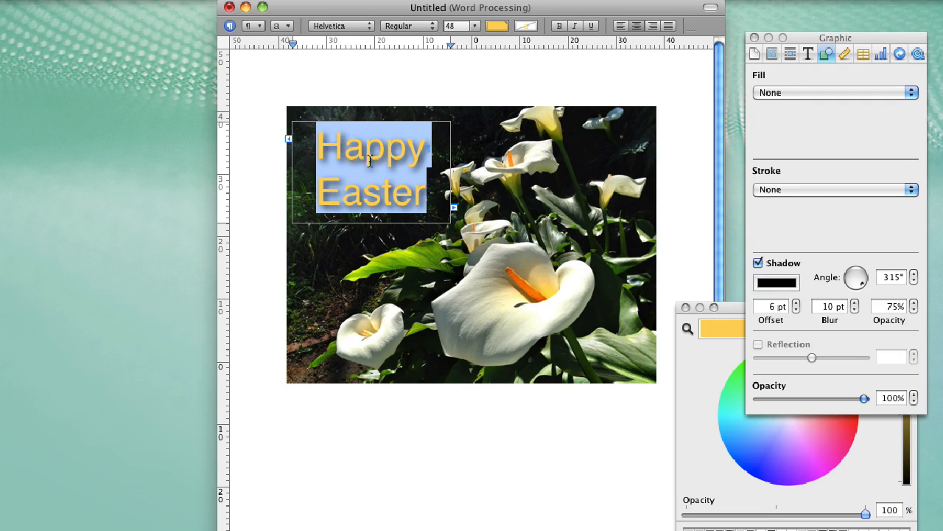
# Lighten the shadow colour to a pale grey for a soft glow
pyautogui.click(773, 288)
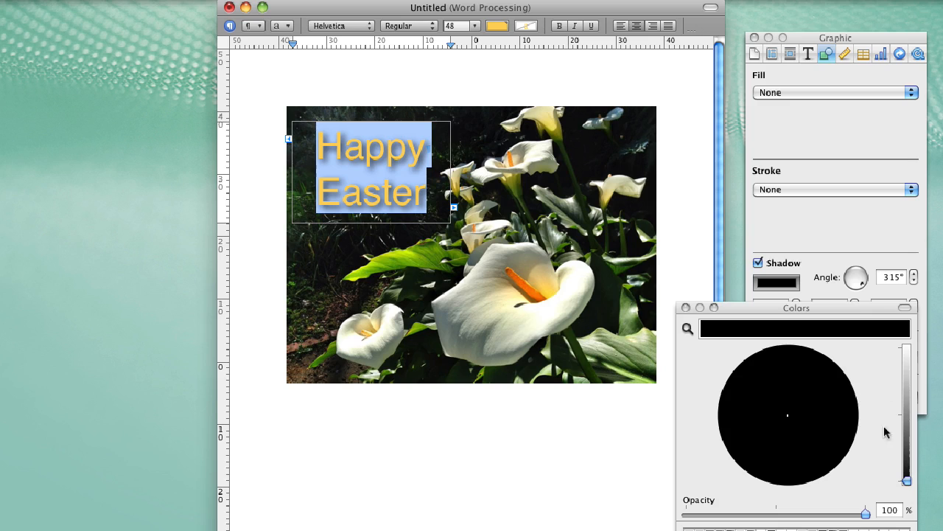
pyautogui.moveTo(906, 481); pyautogui.dragTo(907, 366)
pyautogui.click(413, 286)
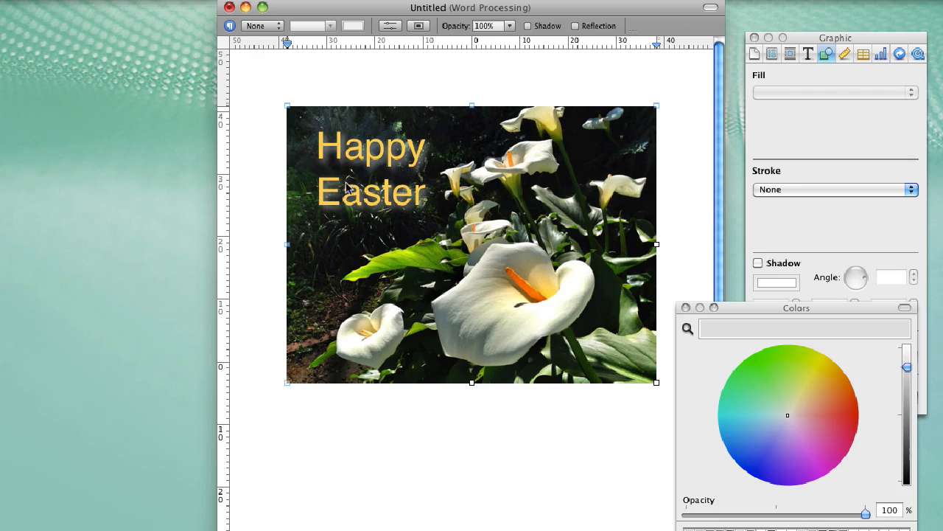
pyautogui.click(629, 458)
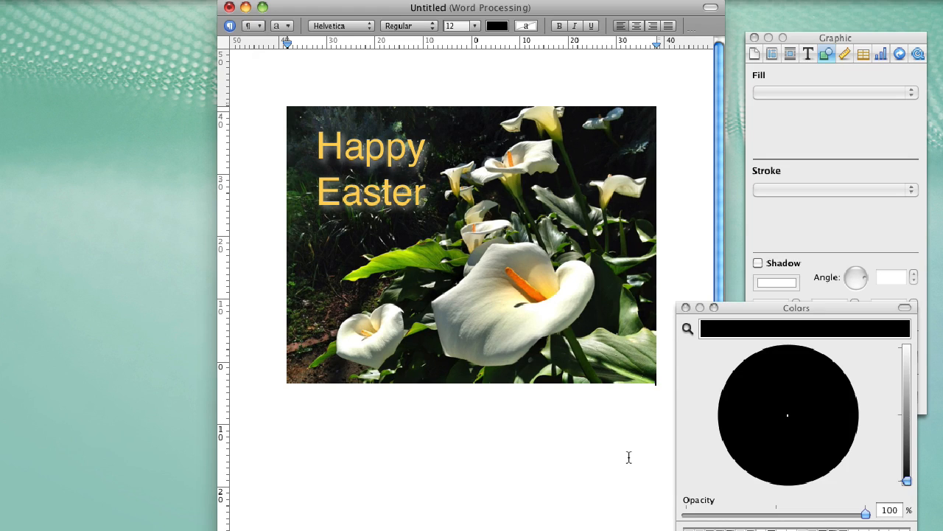
pyautogui.click(628, 457)
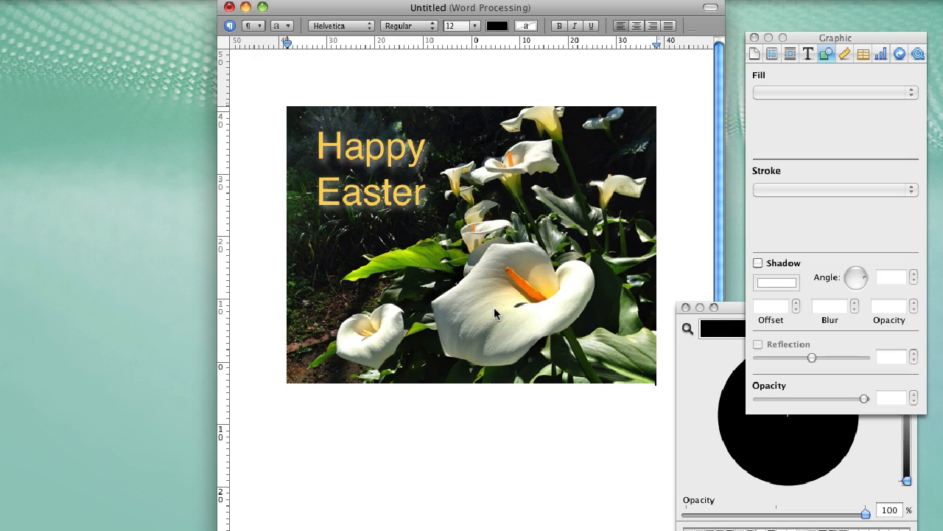
# In Preview, take a From Selection screenshot covering the Easter photo
pyautogui.moveTo(196, 522)
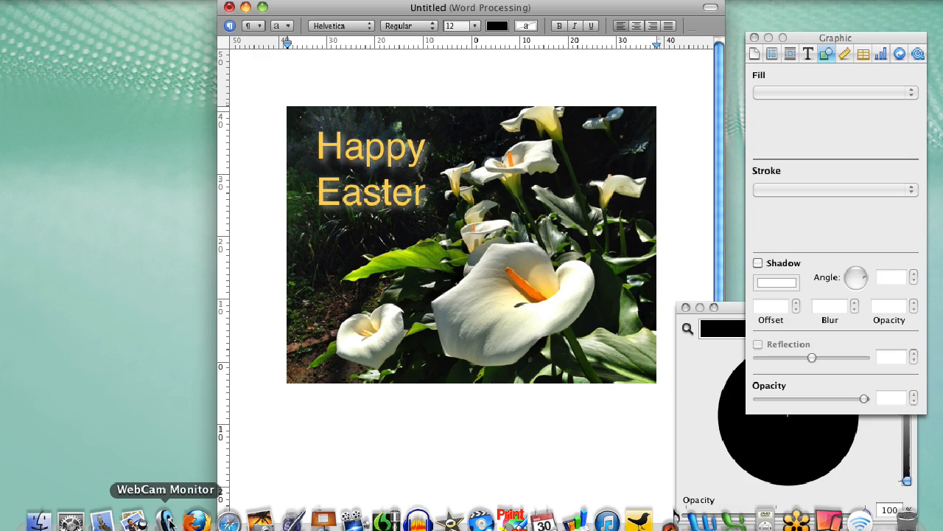
pyautogui.click(134, 519)
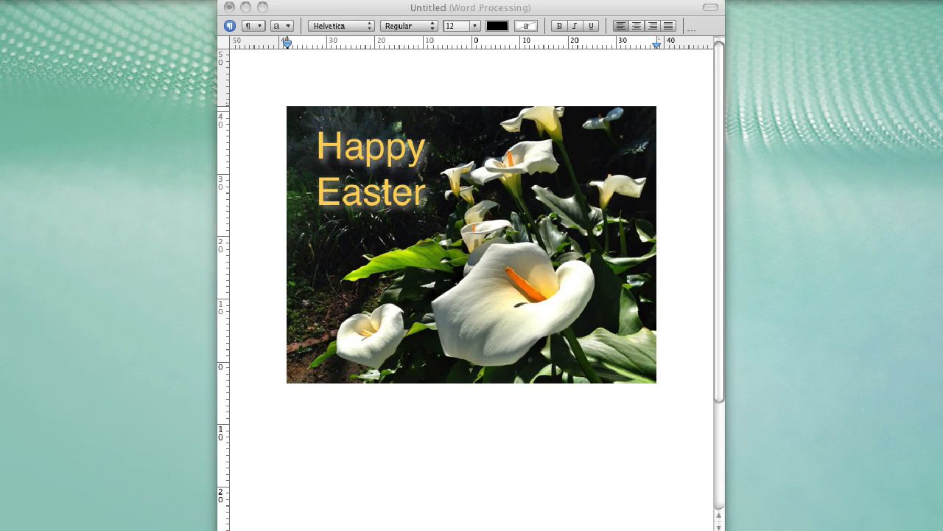
pyautogui.click(84, 0)
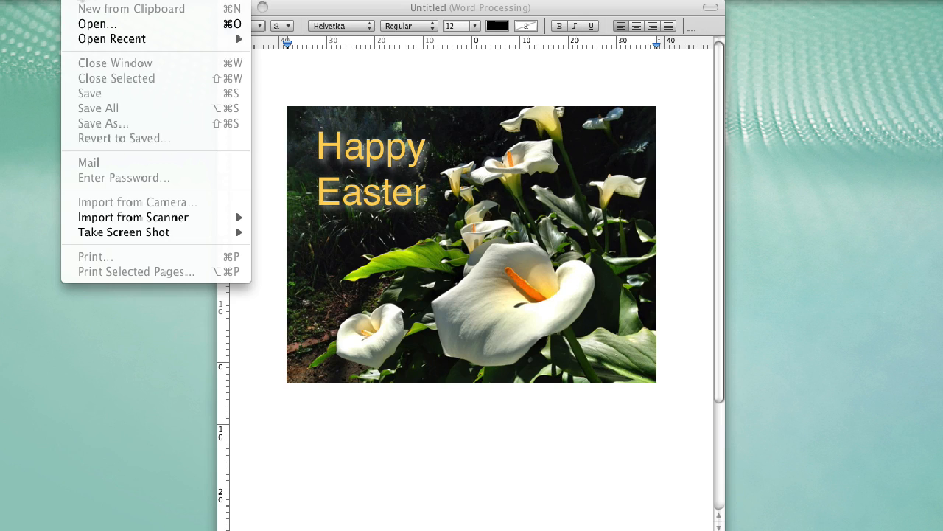
pyautogui.moveTo(140, 238)
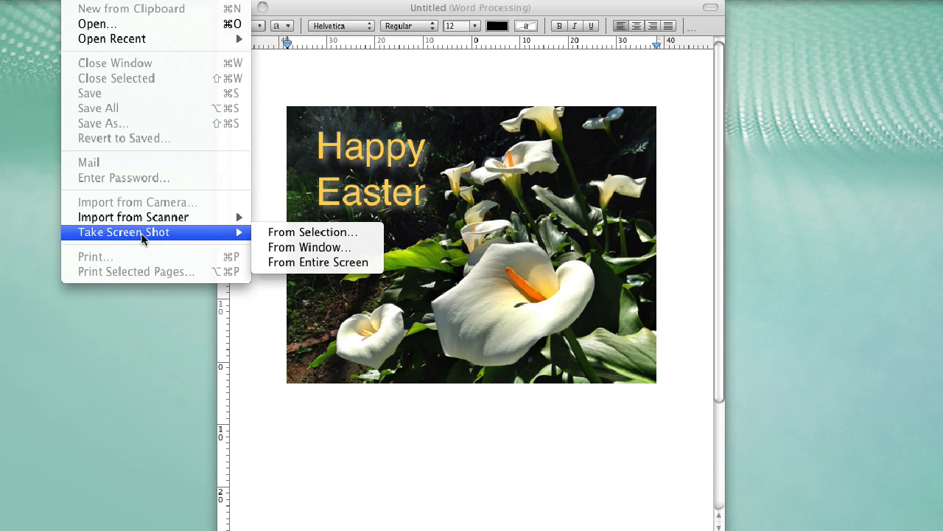
pyautogui.click(287, 233)
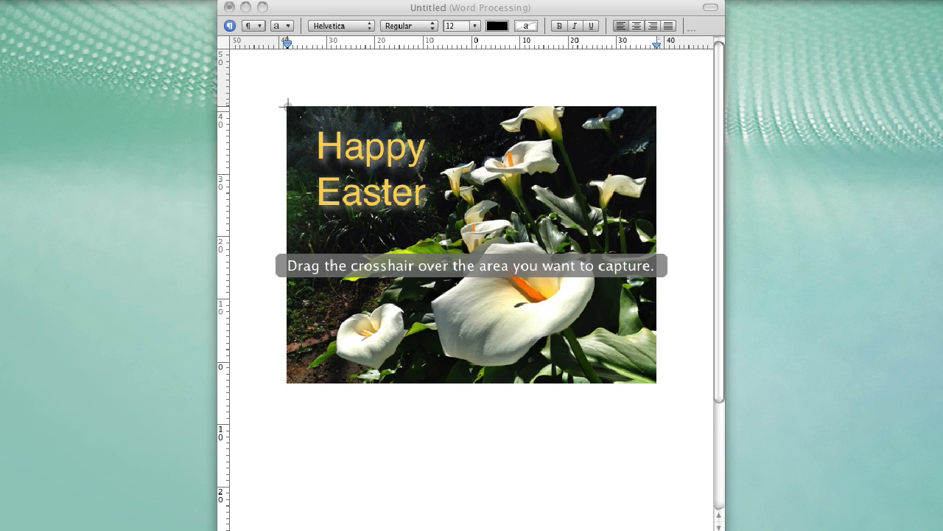
pyautogui.moveTo(288, 106); pyautogui.dragTo(656, 384)
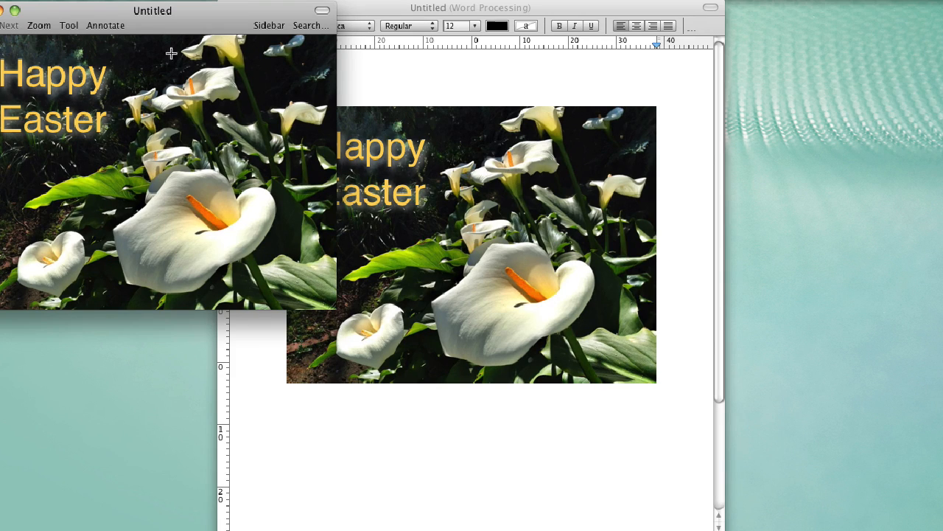
# Save the screenshot as 'Happy Easter' in PNG format on the Desktop
pyautogui.click(74, 0)
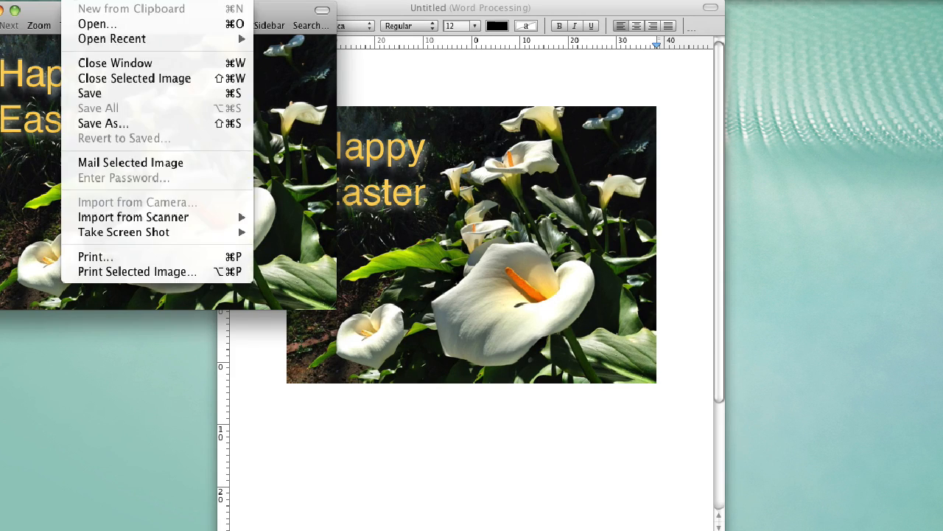
pyautogui.click(109, 126)
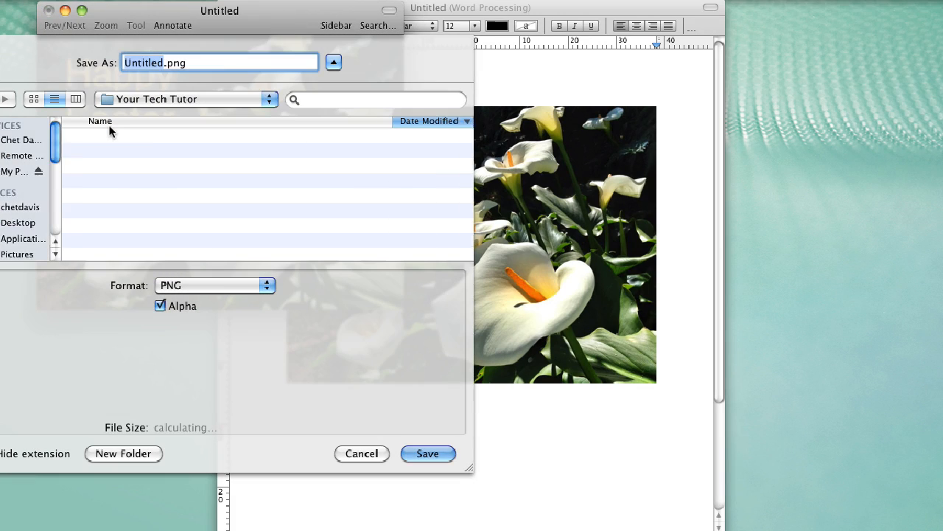
pyautogui.write('Happy E')
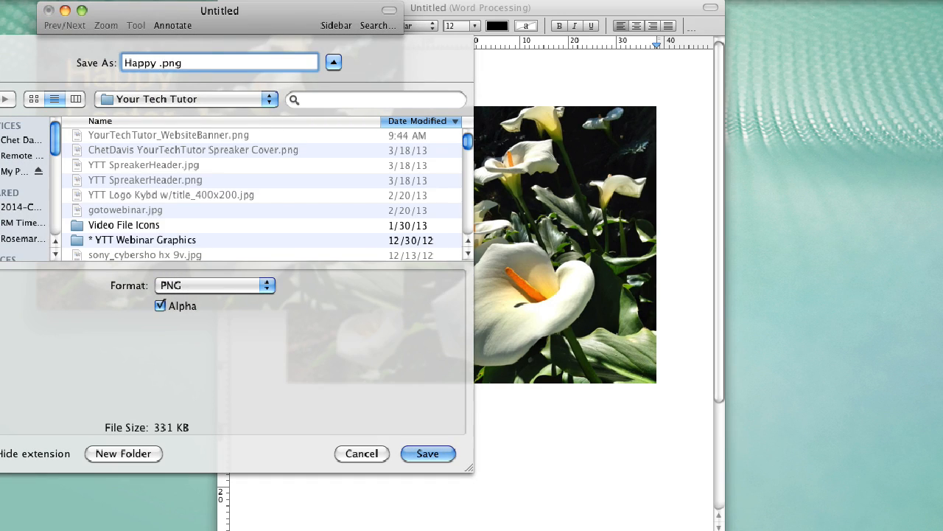
pyautogui.write('aster')
pyautogui.click(267, 285)
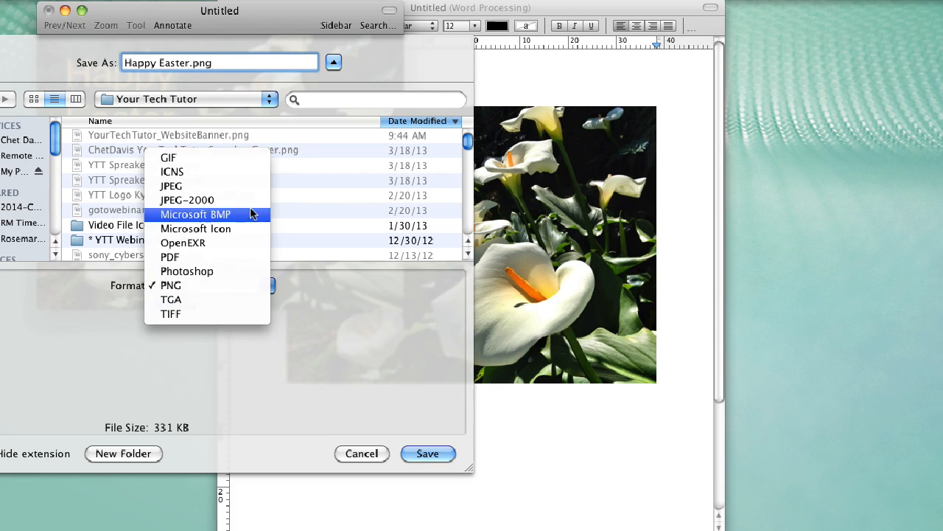
pyautogui.click(240, 292)
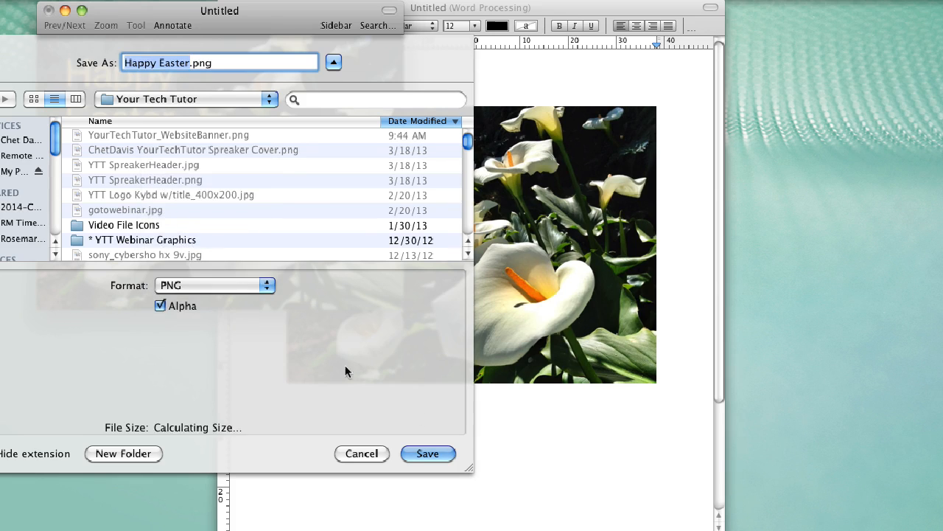
pyautogui.scroll(-3, 36, 266)
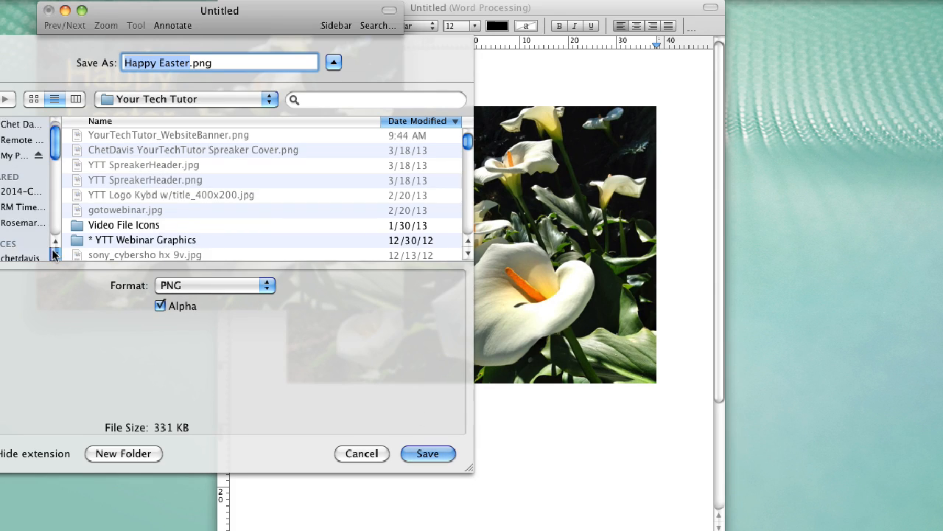
pyautogui.click(19, 252)
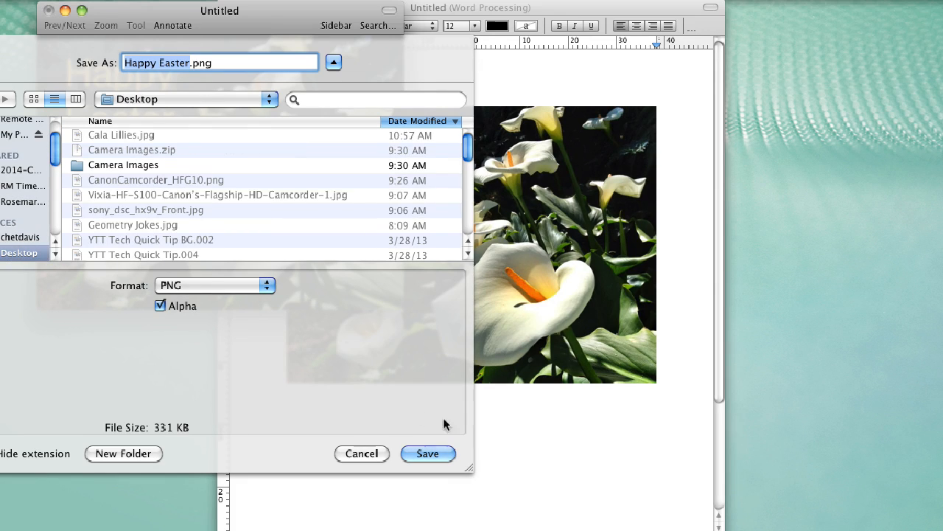
pyautogui.click(412, 452)
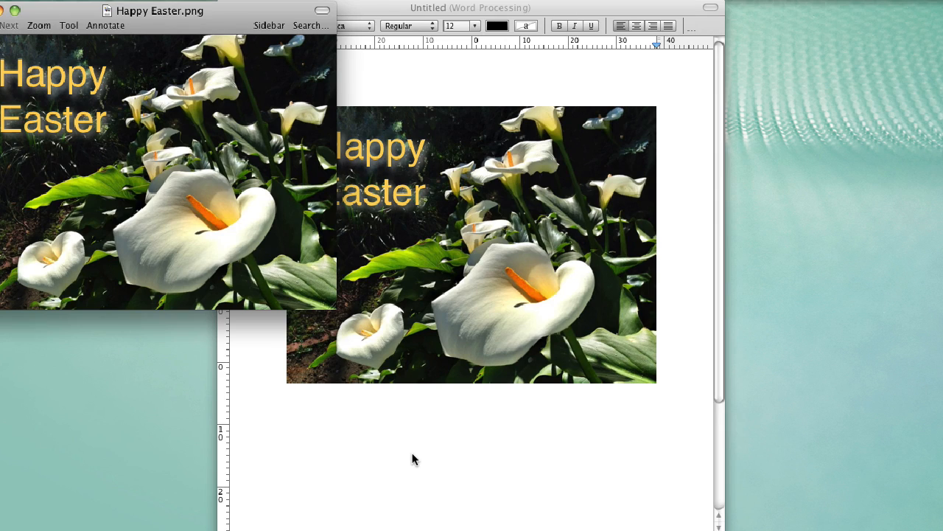